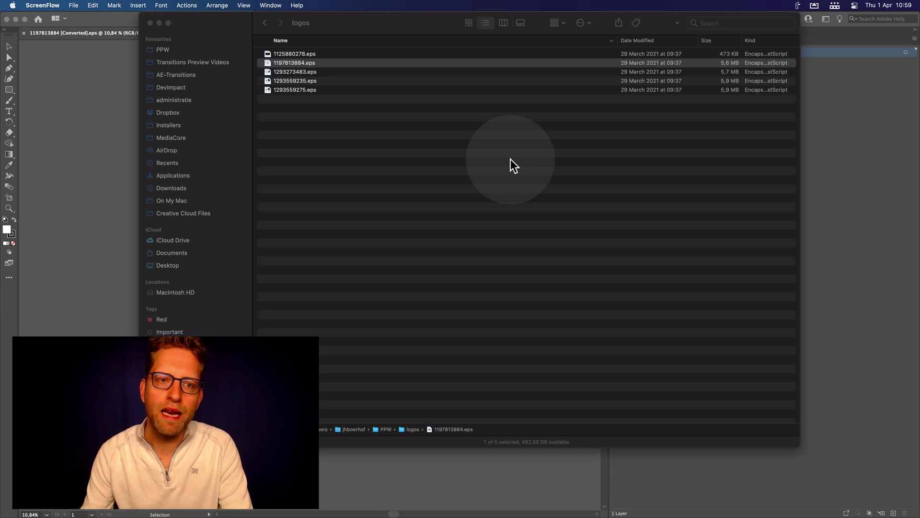
# Step: Preview the logo file 1197813884.eps in Quick Look and close the preview
pyautogui.click(511, 159)
pyautogui.press('space')
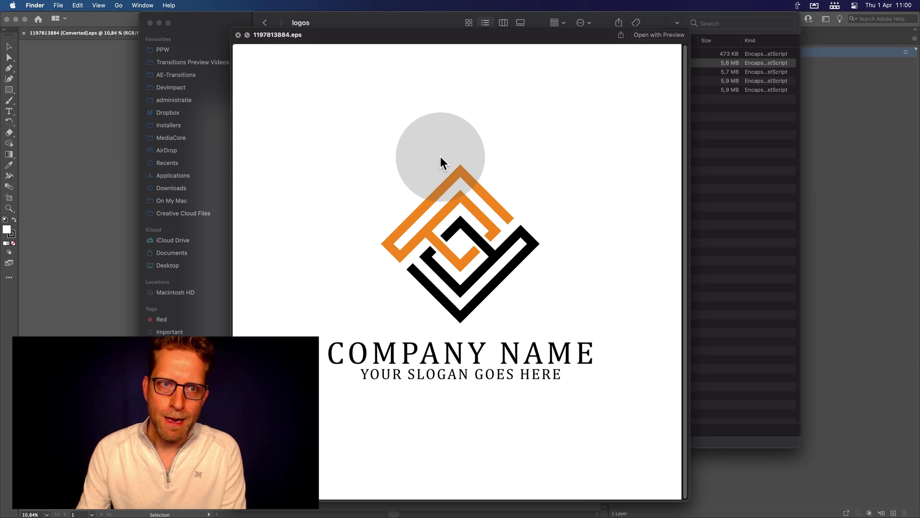
pyautogui.press('space')
# Step: Open 1197813884.eps with Adobe Illustrator 2021
pyautogui.rightClick(295, 64)
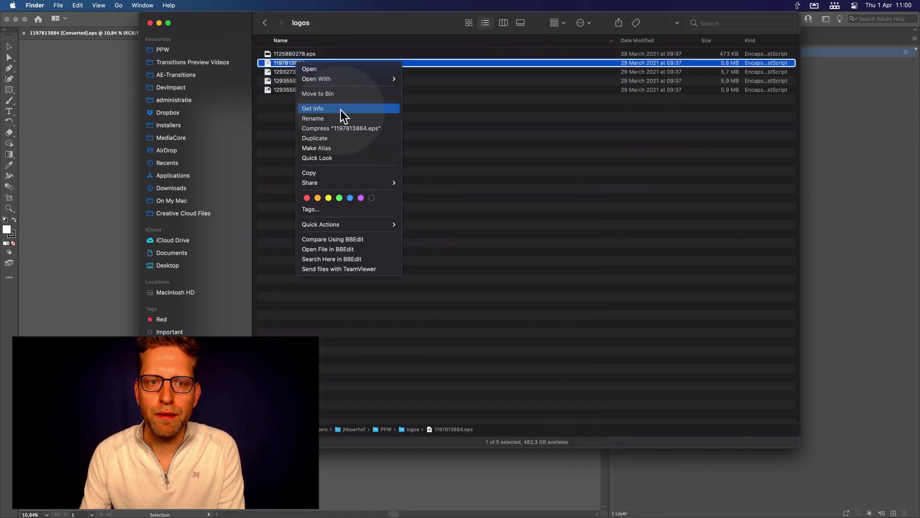
pyautogui.moveTo(347, 80)
pyautogui.click(433, 103)
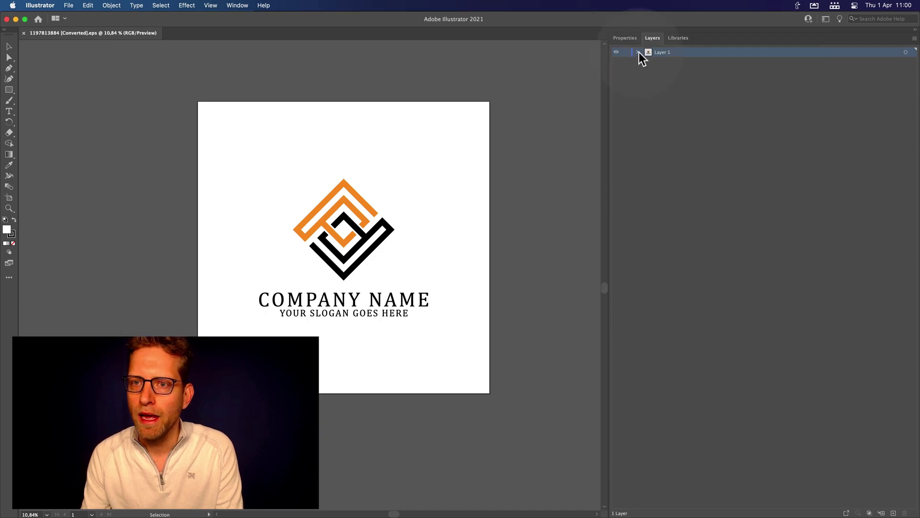
# Step: Expand Layer 1's nested groups down to the two logo paths and the white background path
pyautogui.click(638, 52)
pyautogui.click(649, 62)
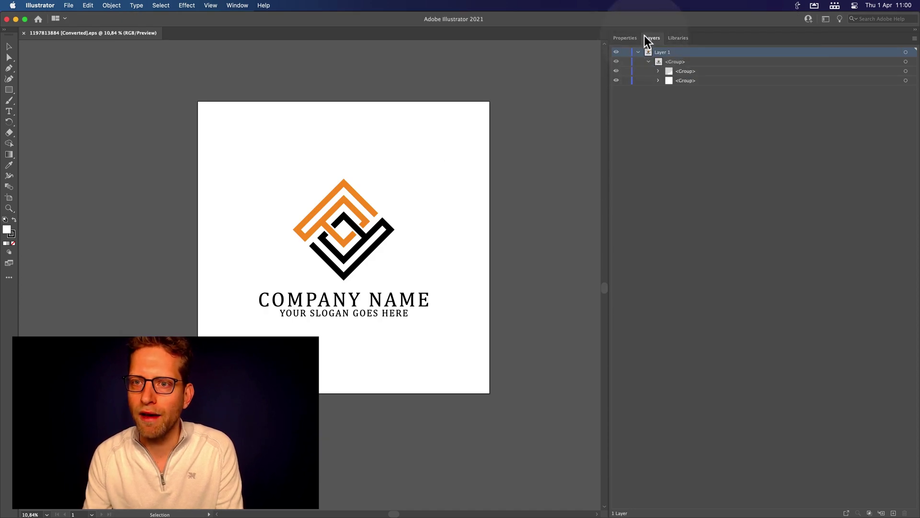
pyautogui.click(658, 71)
pyautogui.click(659, 99)
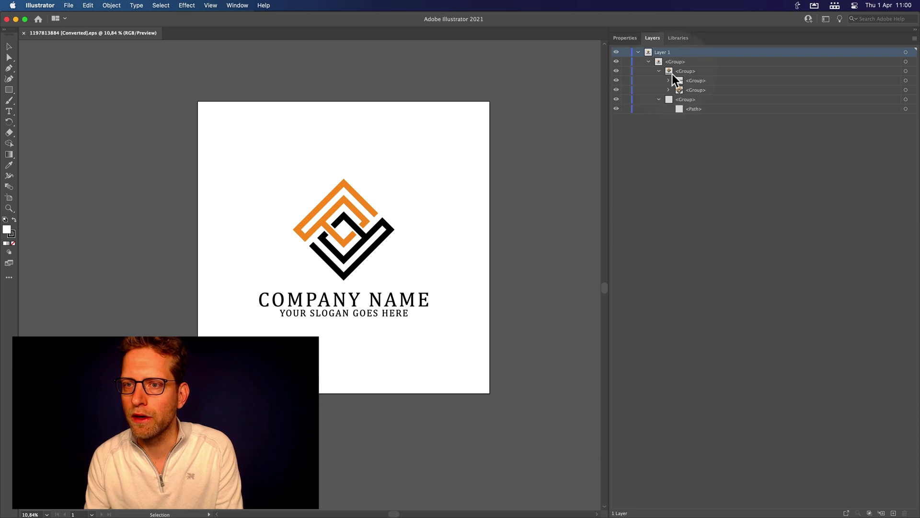
pyautogui.click(677, 109)
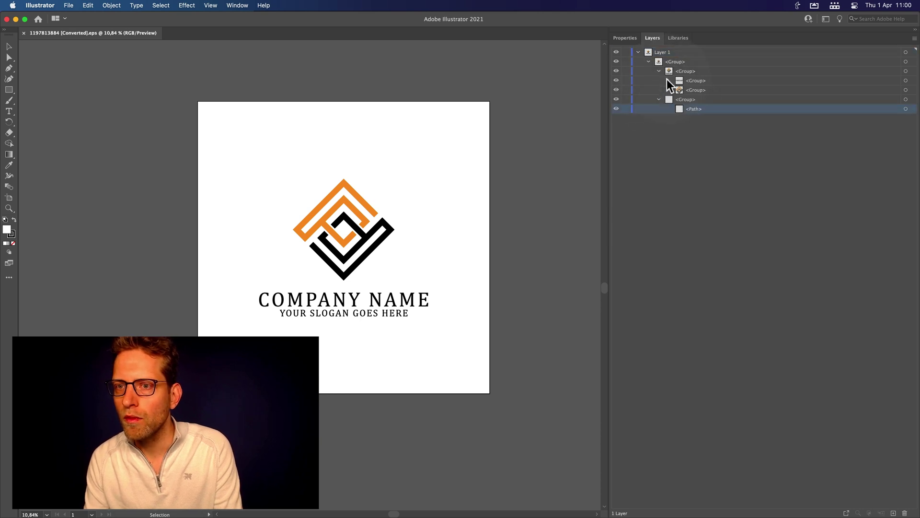
pyautogui.click(668, 80)
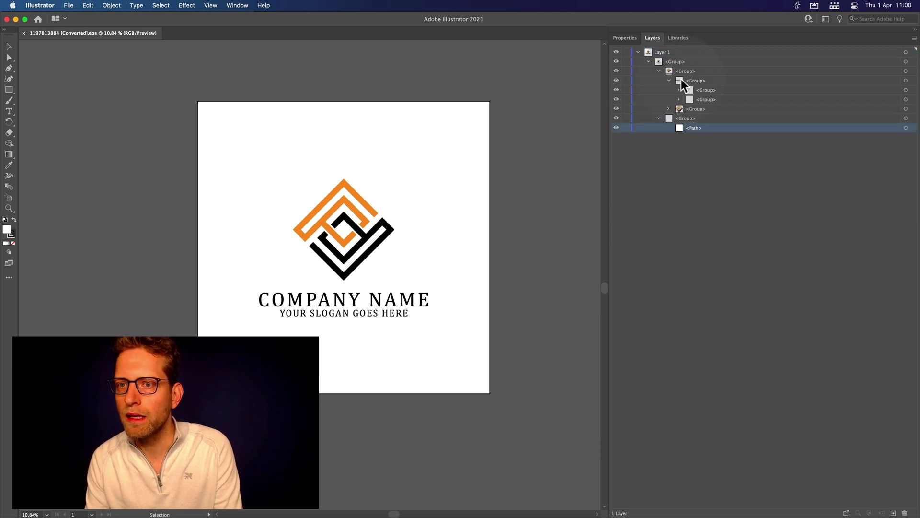
pyautogui.click(669, 109)
pyautogui.click(681, 111)
# Step: Briefly hide and reshow the orange and black logo paths, then select all artwork in Layer 1
pyautogui.click(616, 118)
pyautogui.click(616, 118)
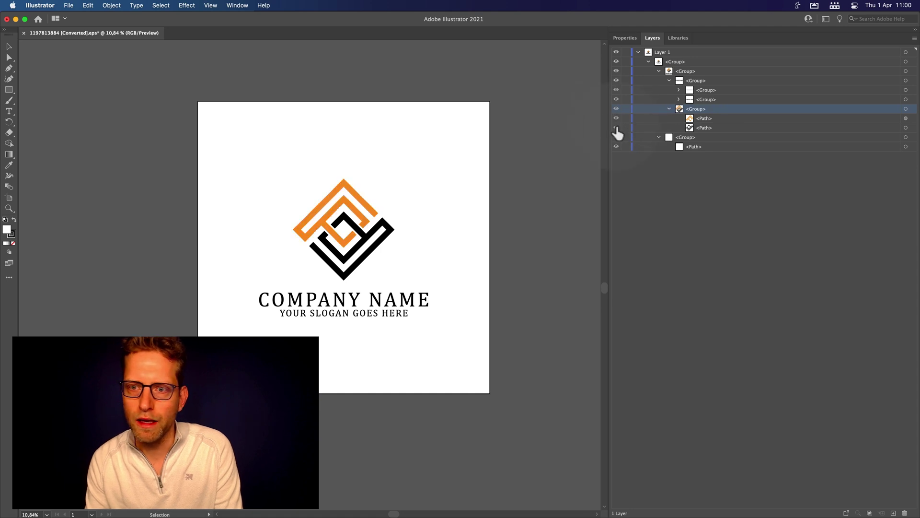
pyautogui.click(617, 127)
pyautogui.click(616, 128)
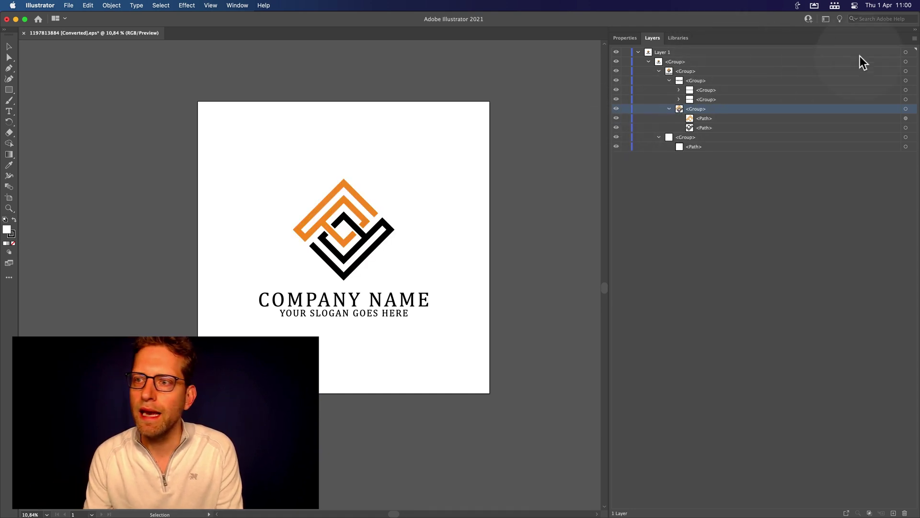
pyautogui.click(911, 53)
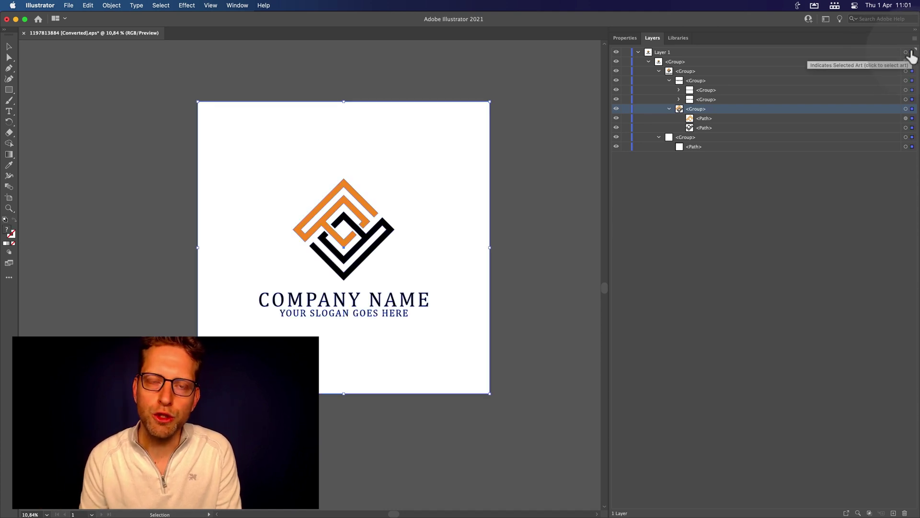
pyautogui.click(412, 243)
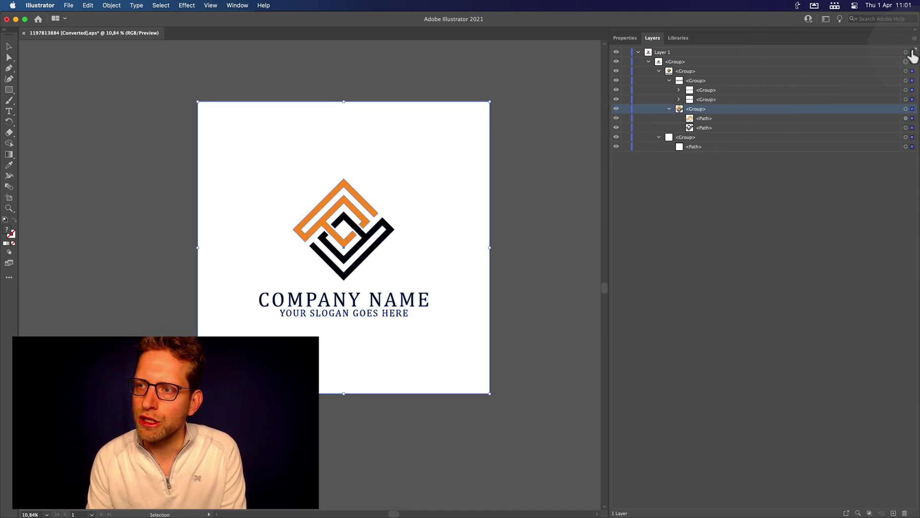
# Step: Ungroup the selected logo artwork and select the group holding the two logo paths
pyautogui.rightClick(378, 227)
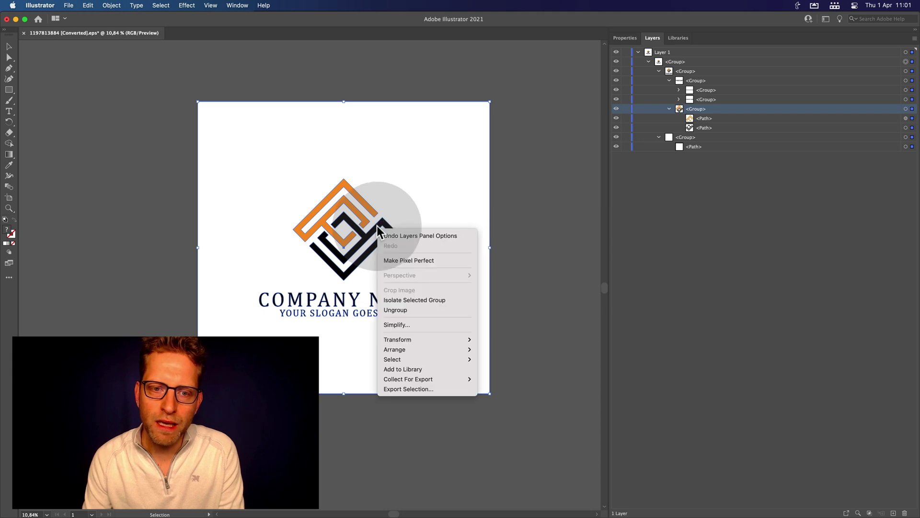
pyautogui.click(406, 310)
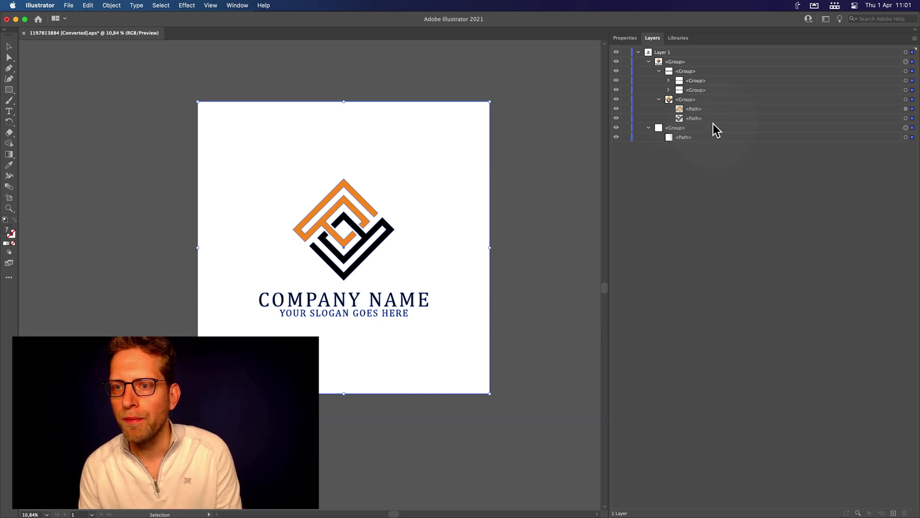
pyautogui.click(682, 101)
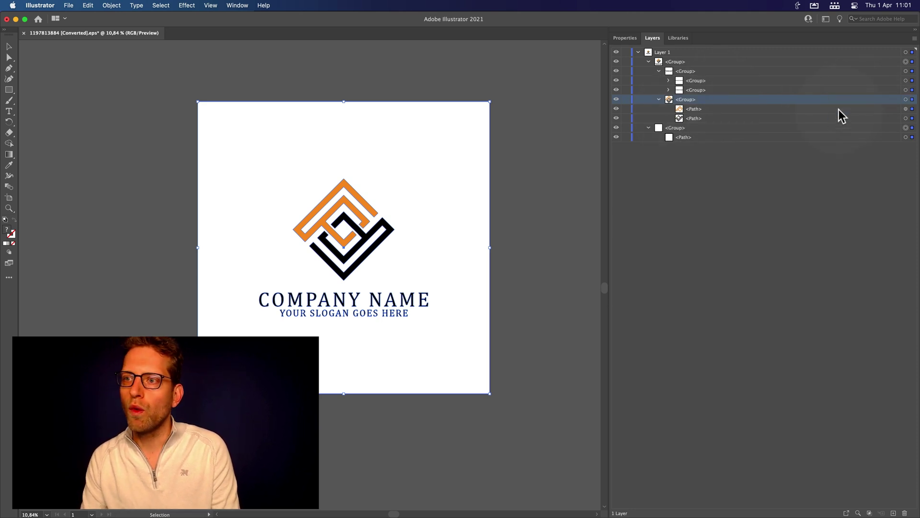
pyautogui.click(914, 39)
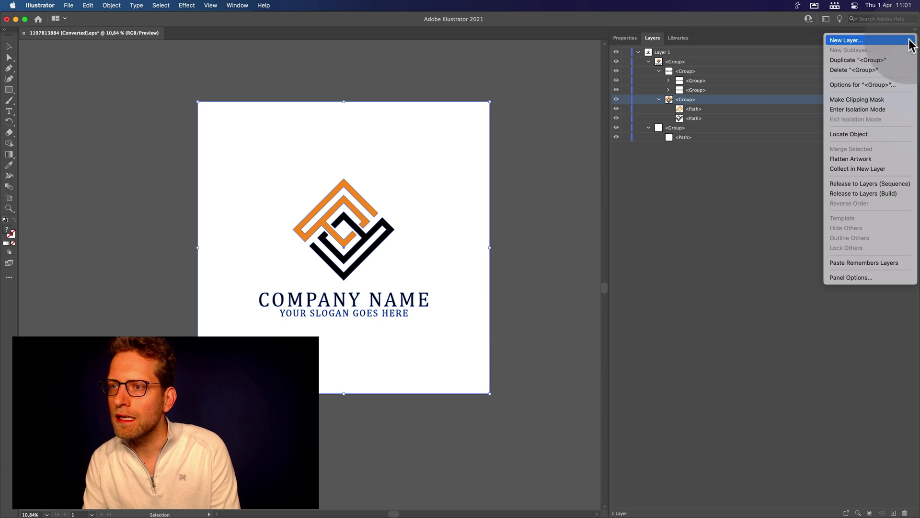
# Step: Release the logo group to layers (sequence) and move Layers 3 and 4 above Layer 1
pyautogui.click(872, 182)
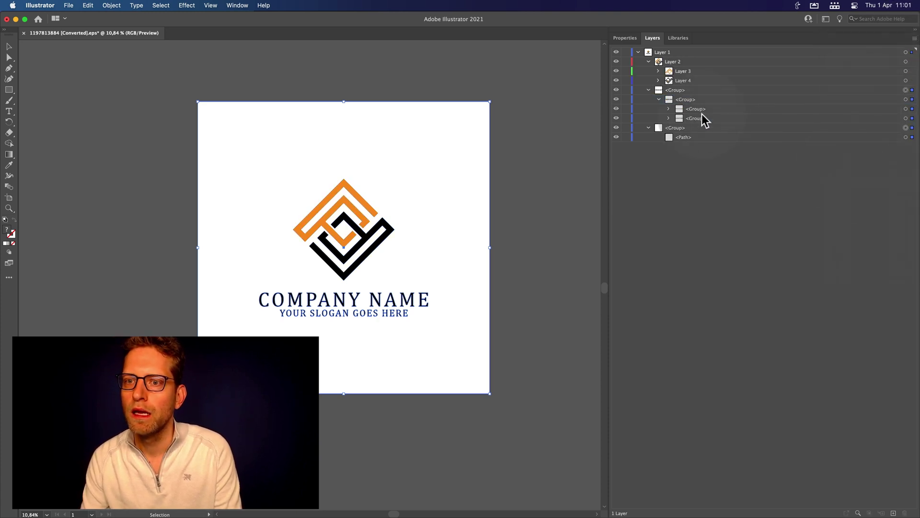
pyautogui.click(677, 70)
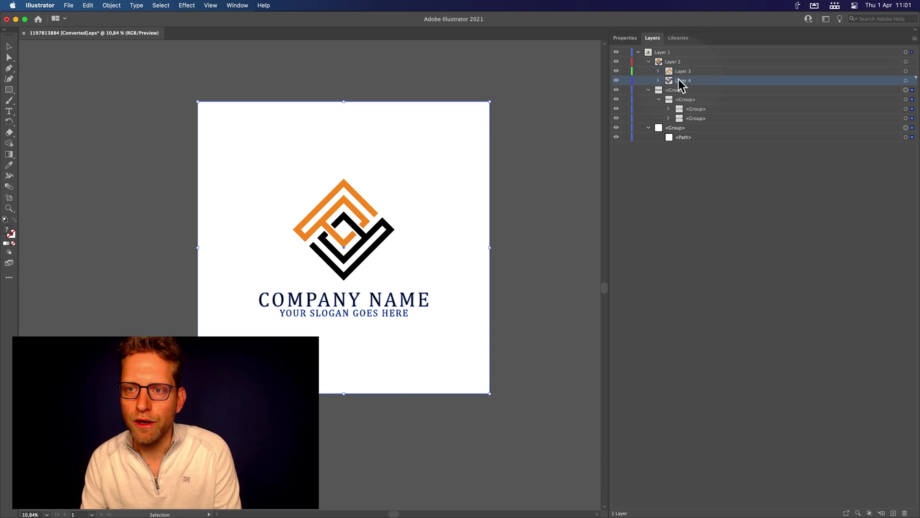
pyautogui.keyDown('shift'); pyautogui.click(680, 79); pyautogui.keyUp('shift')
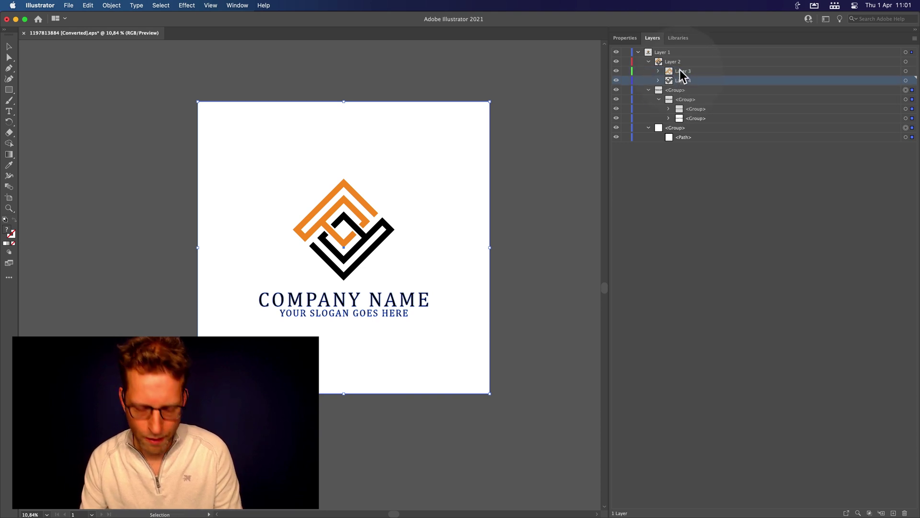
pyautogui.moveTo(683, 78); pyautogui.dragTo(659, 53)
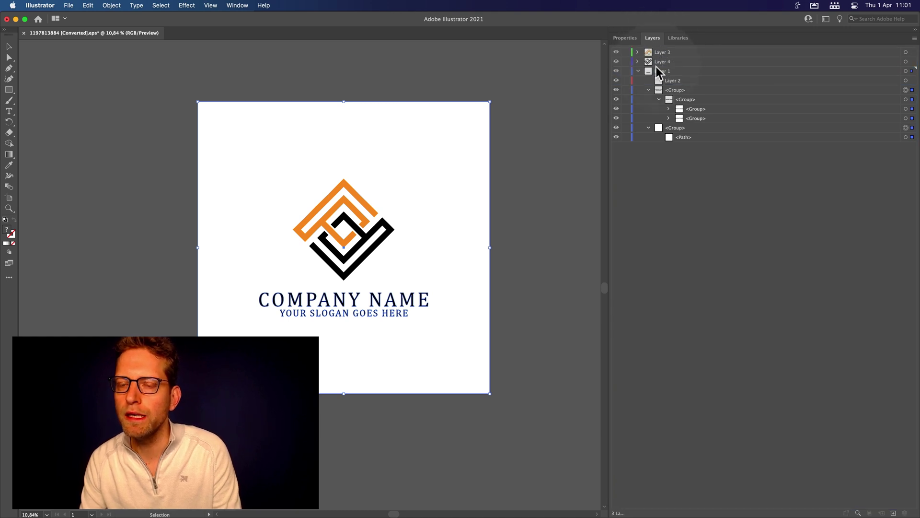
# Step: Select the nested text group under Layer 1 and expand it to list the letters
pyautogui.click(675, 89)
pyautogui.click(681, 101)
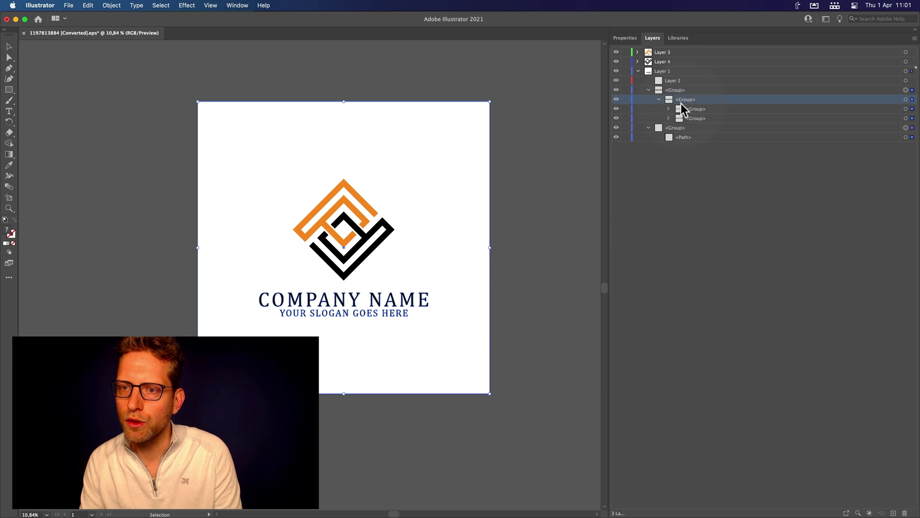
pyautogui.click(669, 110)
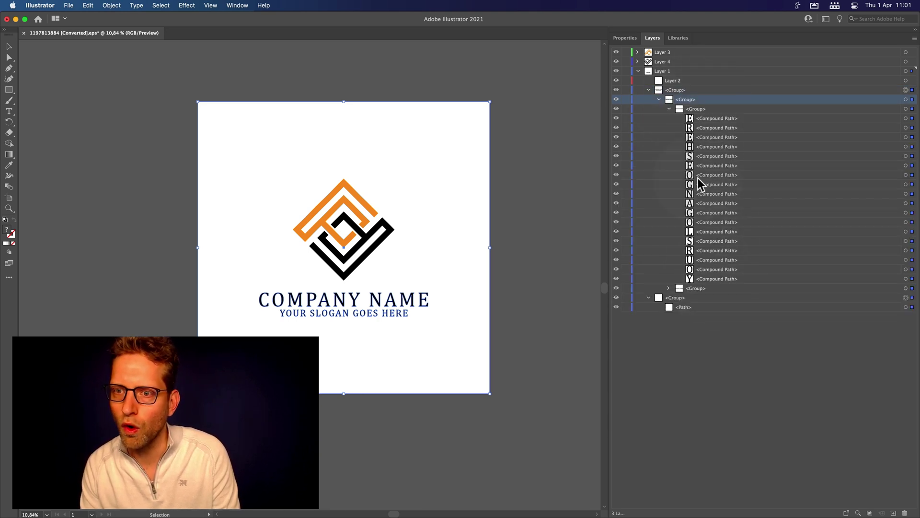
# Step: Release the slogan letter group to layers and drag Layers 6–23 above Layer 1
pyautogui.click(704, 109)
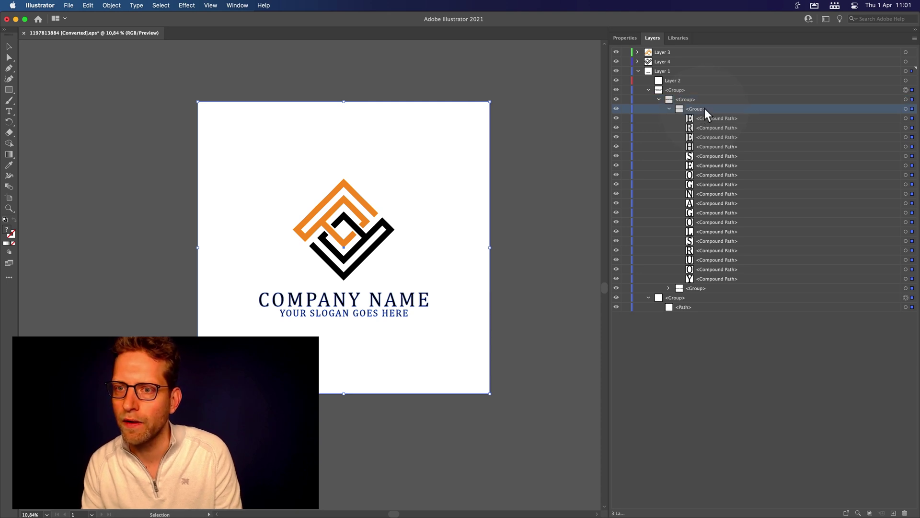
pyautogui.click(913, 40)
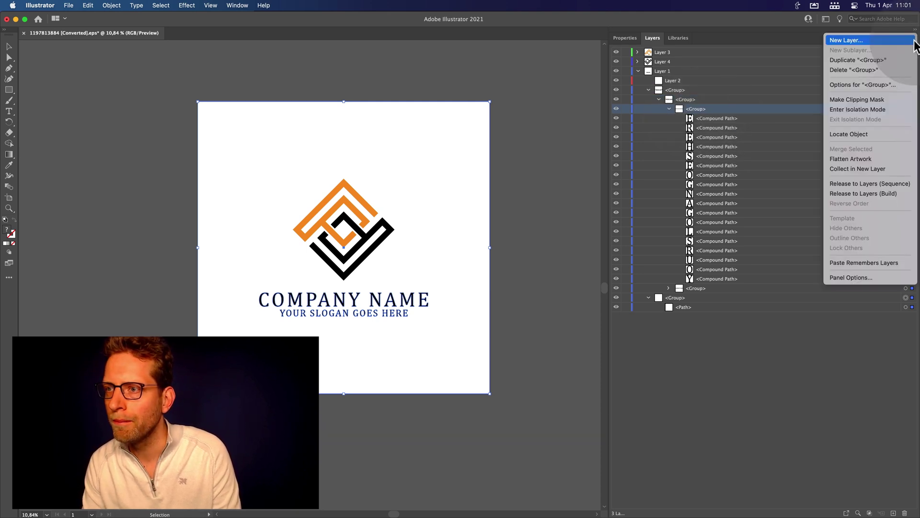
pyautogui.click(858, 185)
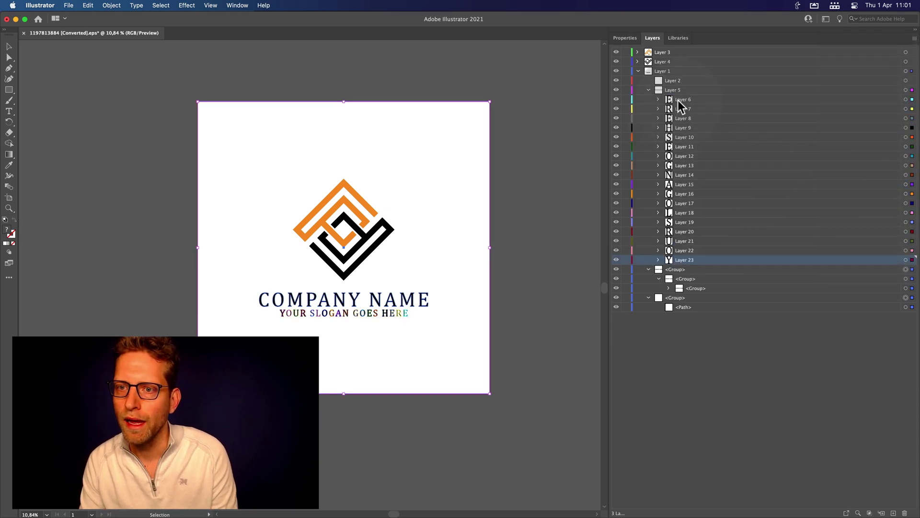
pyautogui.keyDown('shift'); pyautogui.click(677, 100); pyautogui.keyUp('shift')
pyautogui.moveTo(677, 99); pyautogui.dragTo(667, 82)
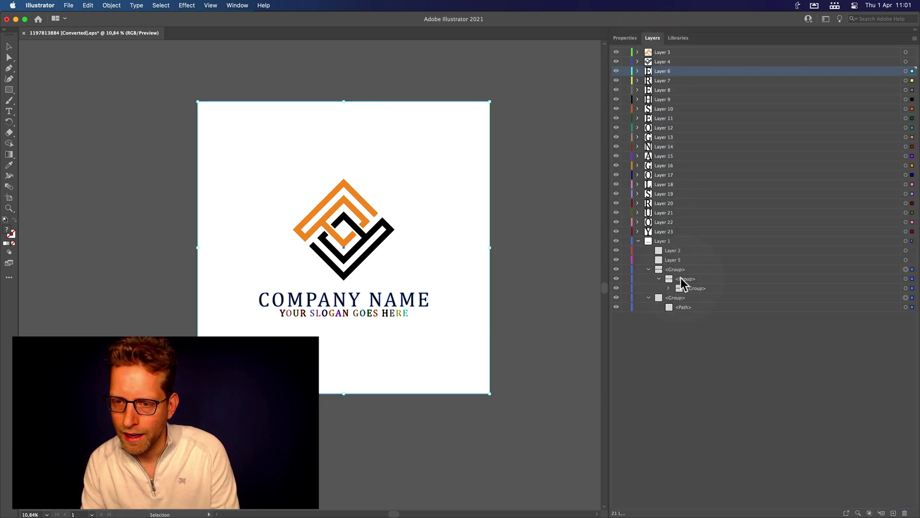
# Step: Release the company-name letter group to layers and drag Layers 25–35 to top level
pyautogui.click(669, 288)
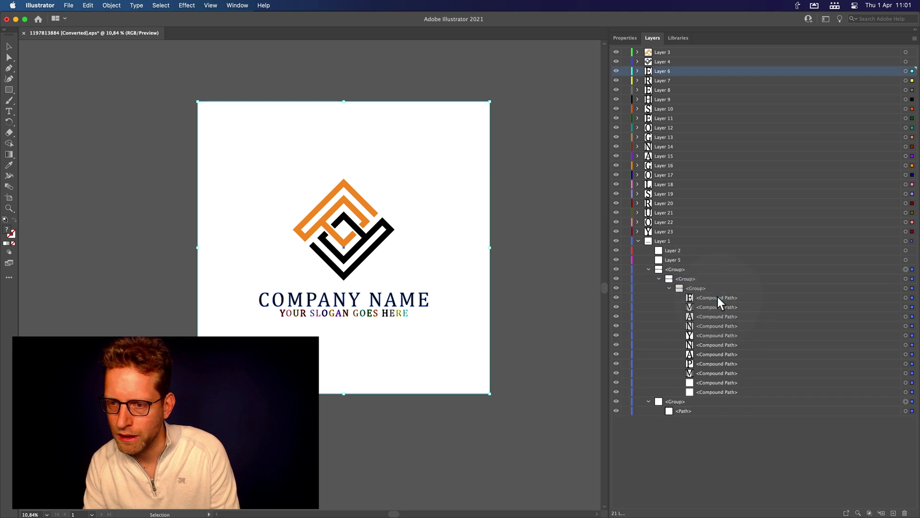
pyautogui.click(717, 297)
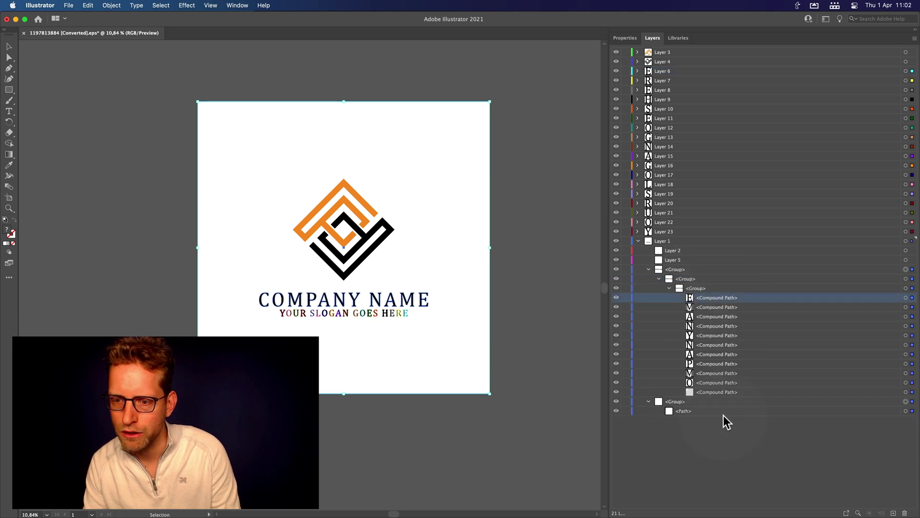
pyautogui.keyDown('shift'); pyautogui.click(709, 390); pyautogui.keyUp('shift')
pyautogui.click(699, 288)
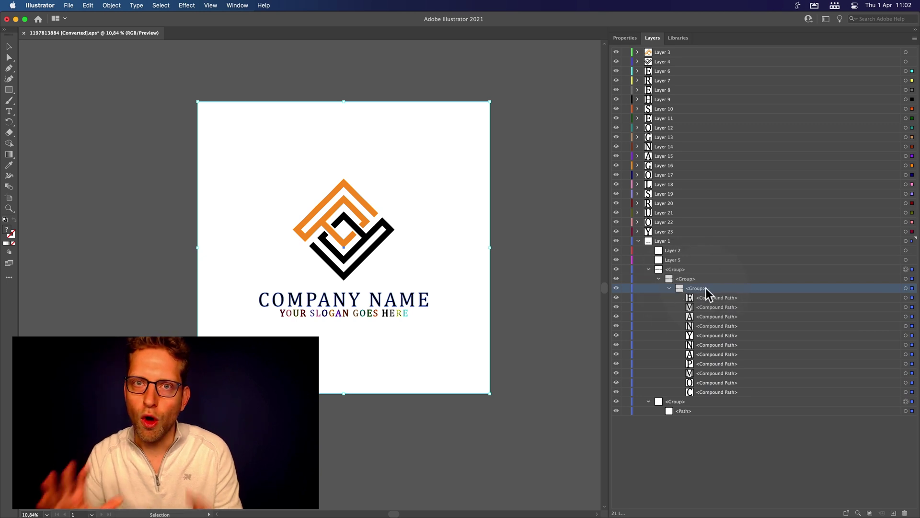
pyautogui.click(914, 38)
pyautogui.click(867, 183)
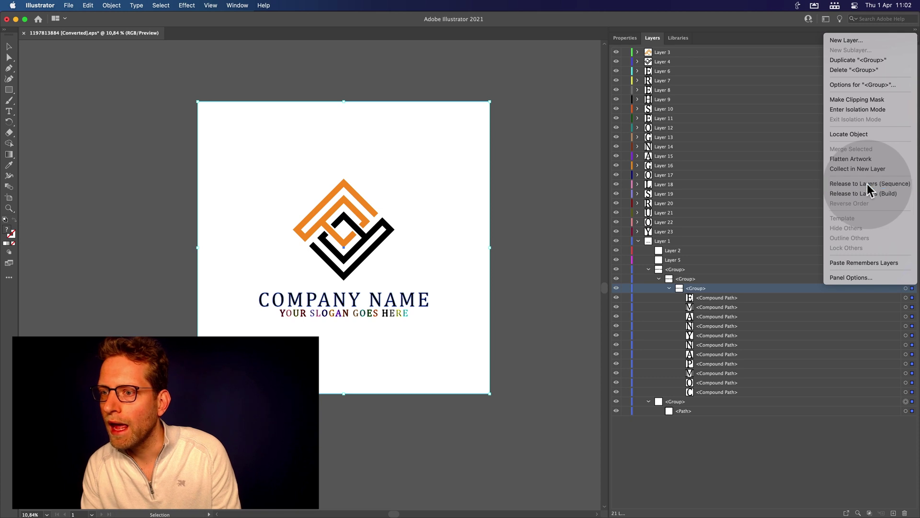
pyautogui.click(677, 280)
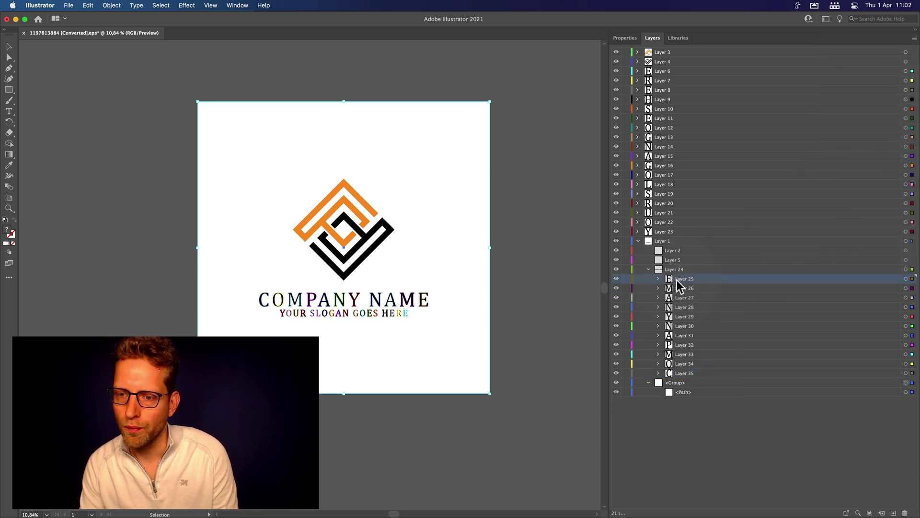
pyautogui.keyDown('shift'); pyautogui.click(686, 373); pyautogui.keyUp('shift')
pyautogui.moveTo(679, 282); pyautogui.dragTo(662, 242)
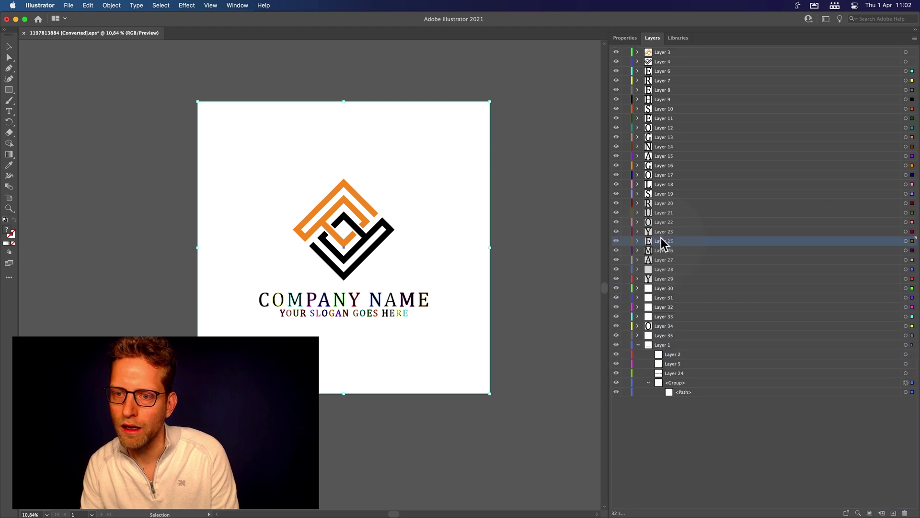
# Step: Collapse Layer 1, briefly hide it to check what remains, and select it
pyautogui.click(656, 346)
pyautogui.click(639, 345)
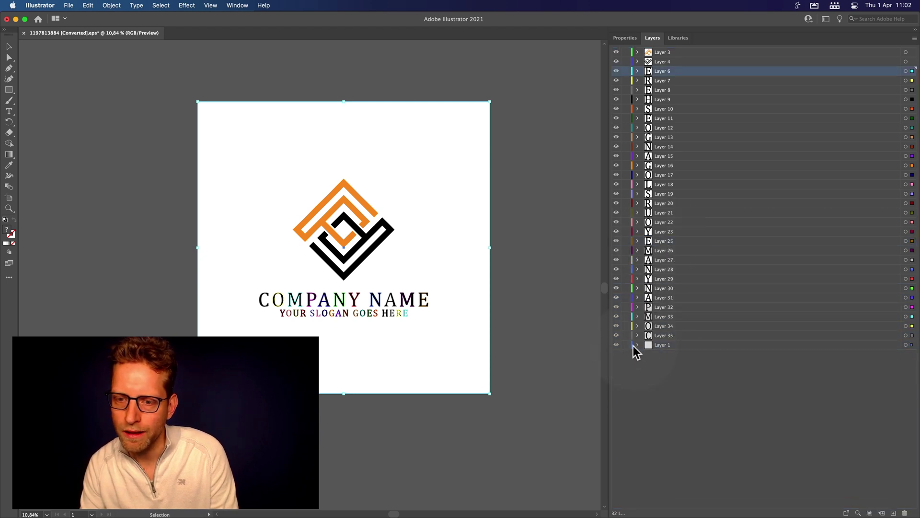
pyautogui.click(617, 345)
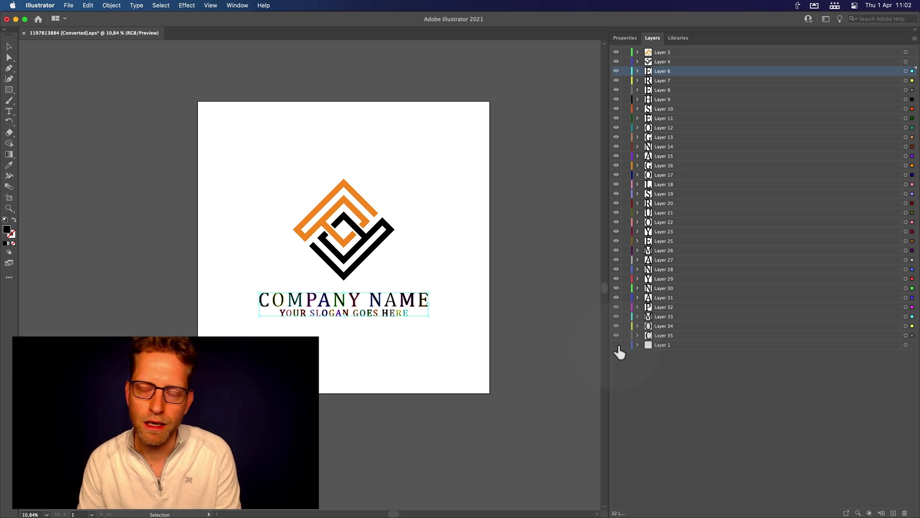
pyautogui.click(616, 345)
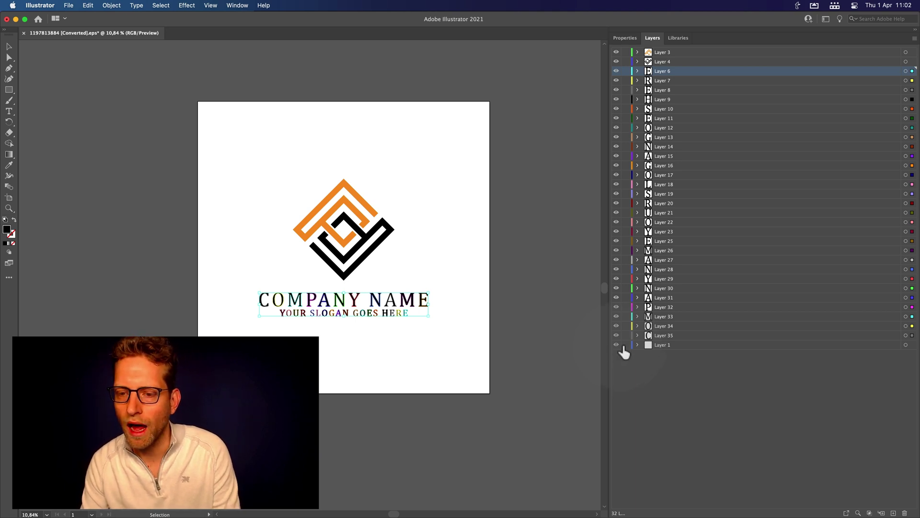
pyautogui.click(669, 344)
# Step: Delete Layer 1 and export the artwork as a Photoshop (psd) file into the logos folder
pyautogui.click(905, 513)
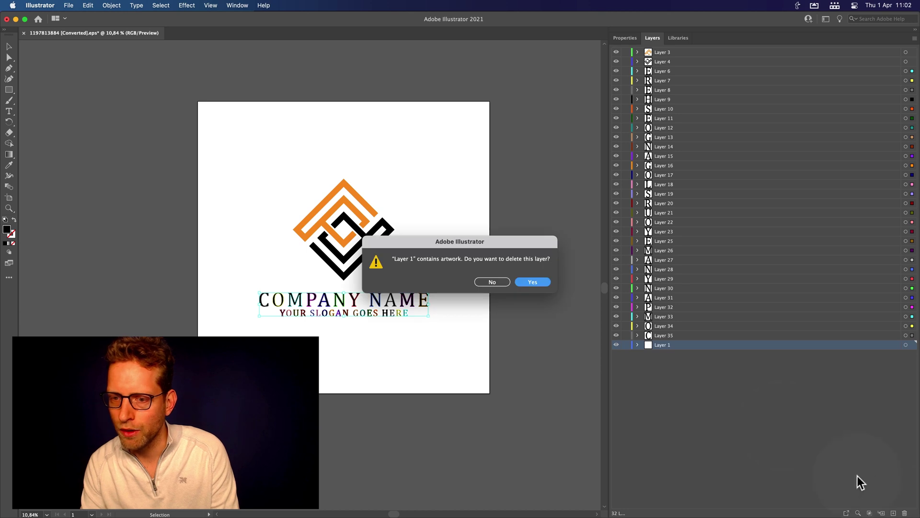
pyautogui.click(530, 282)
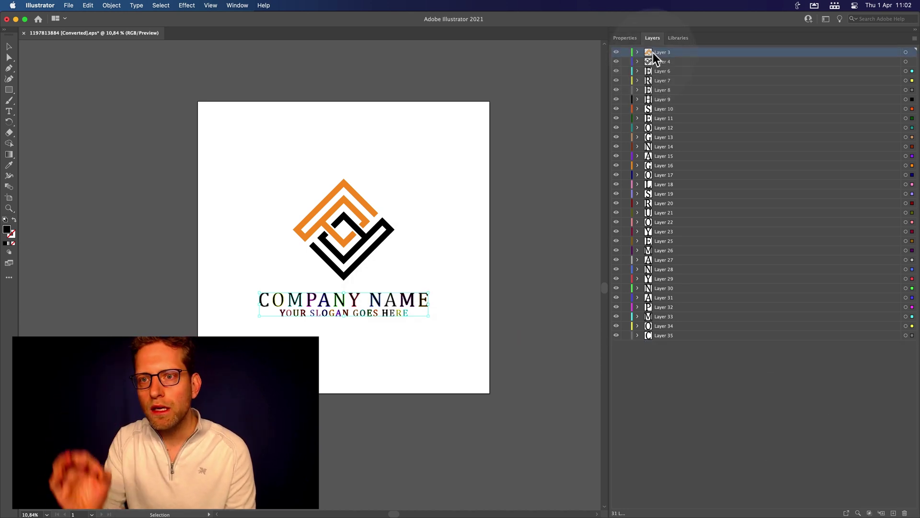
pyautogui.click(67, 5)
pyautogui.moveTo(143, 186)
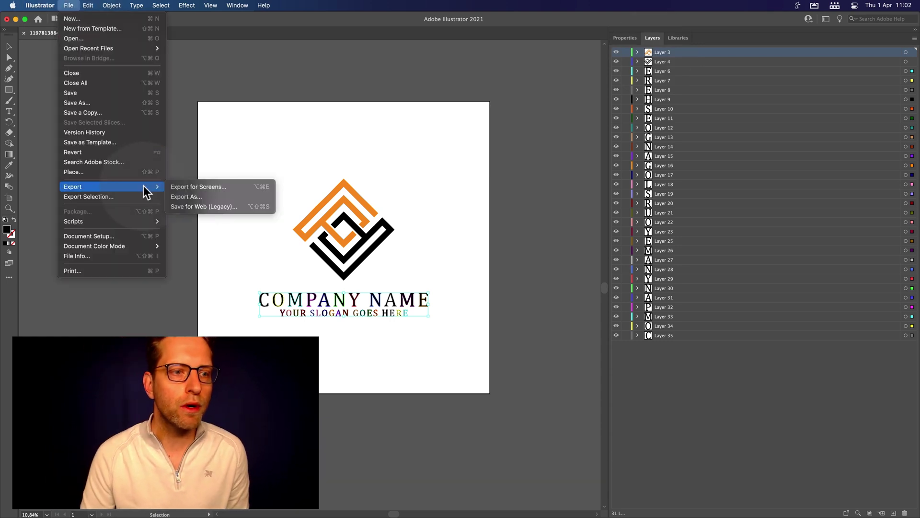
pyautogui.click(198, 200)
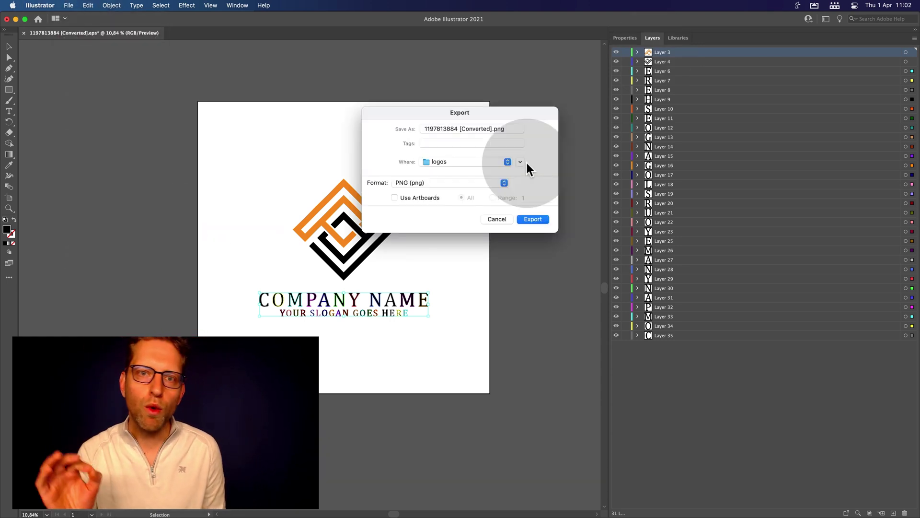
pyautogui.click(452, 183)
pyautogui.moveTo(453, 180); pyautogui.dragTo(452, 273)
pyautogui.click(531, 219)
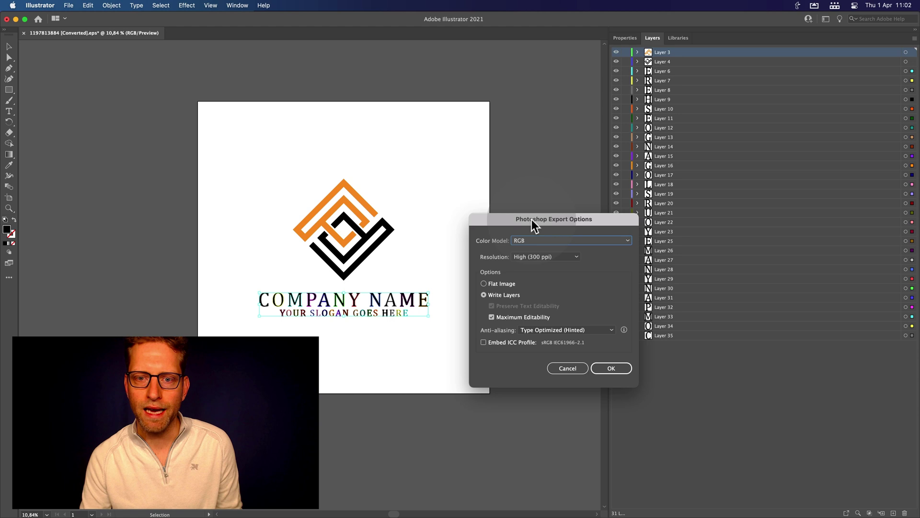
# Step: Set the PSD export resolution to High (300 ppi), keep Write Layers on, and write the file
pyautogui.click(522, 258)
pyautogui.click(525, 299)
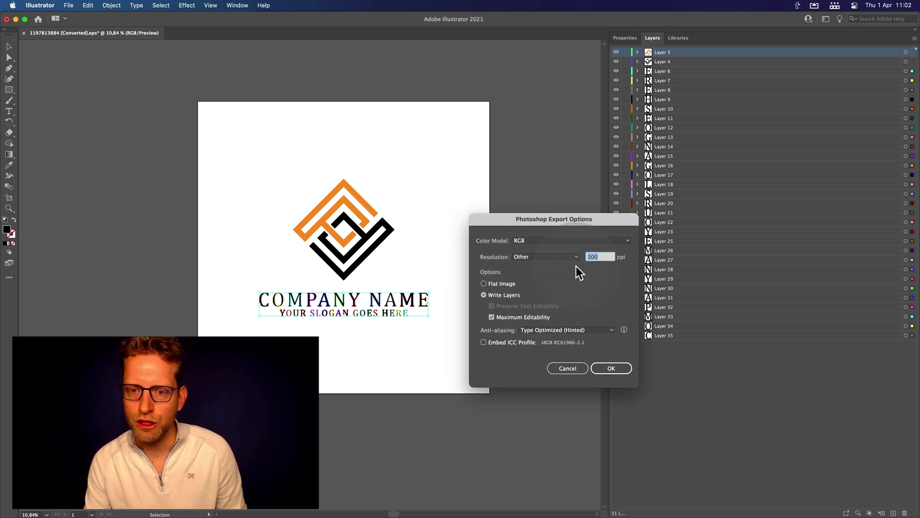
pyautogui.write('600')
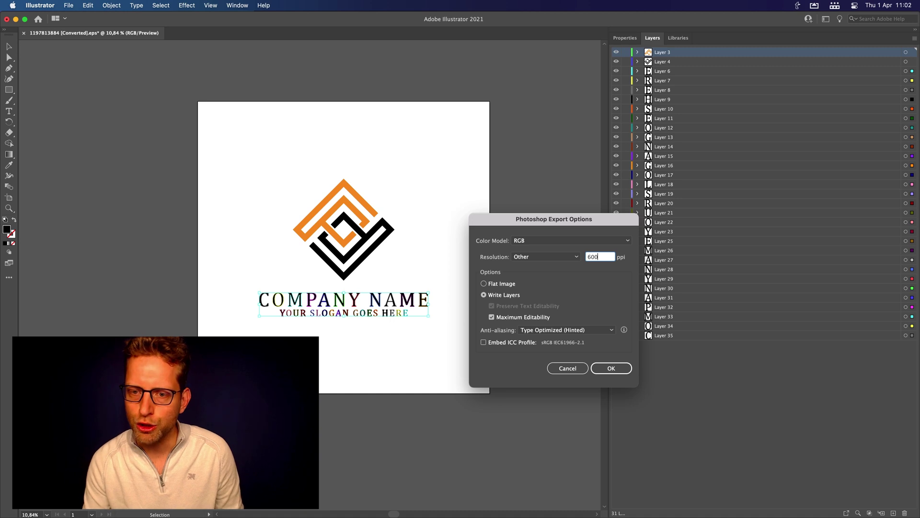
pyautogui.click(557, 254)
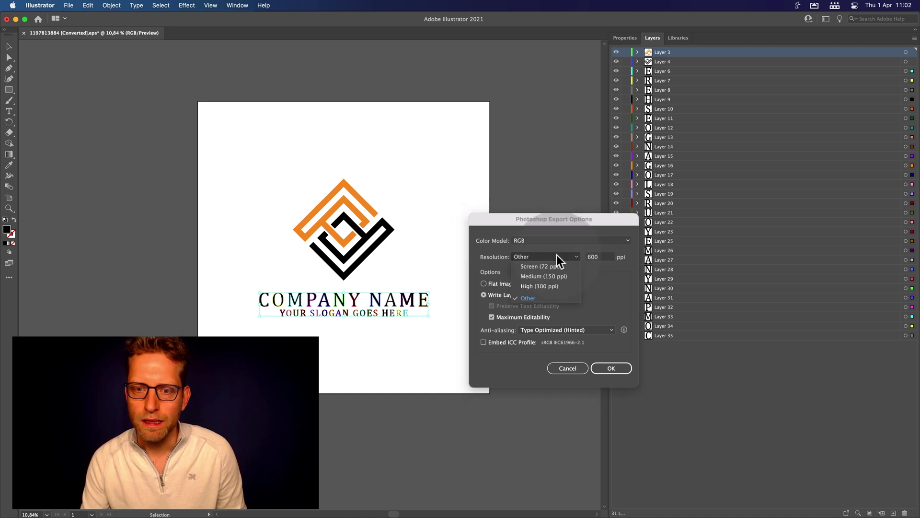
pyautogui.click(551, 284)
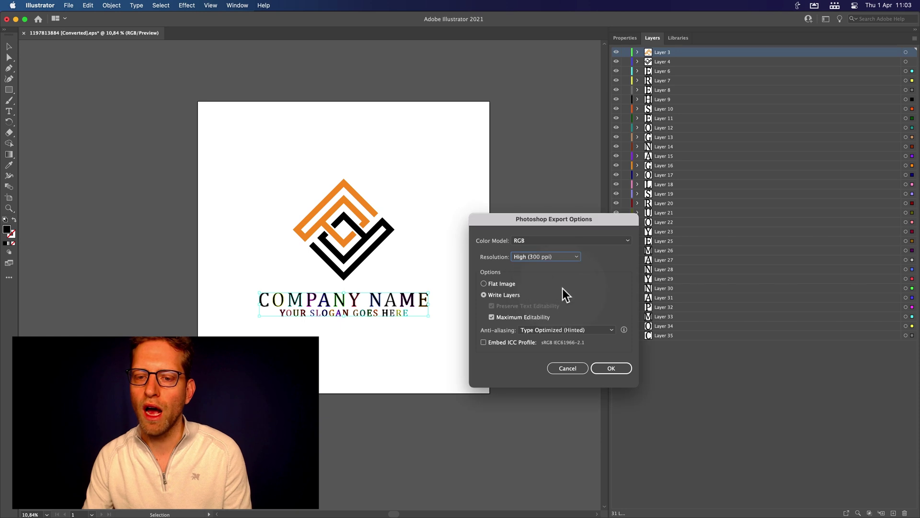
pyautogui.click(608, 367)
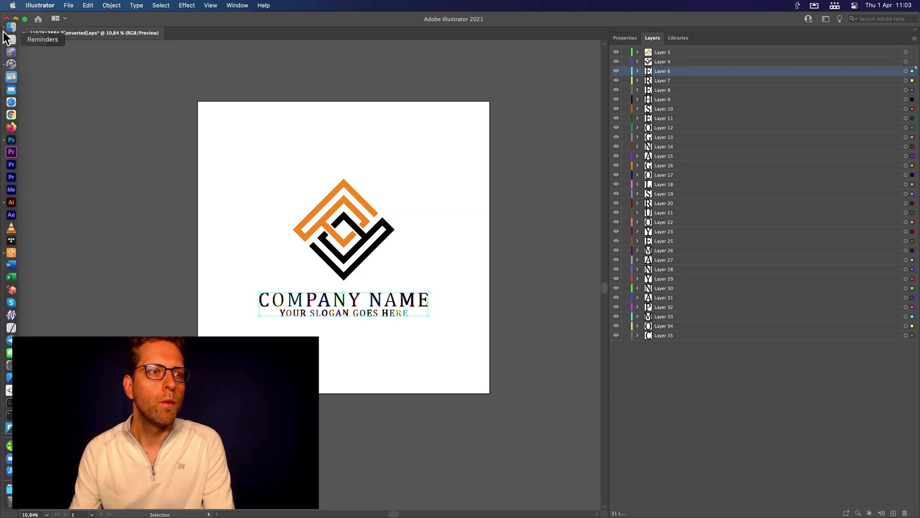
pyautogui.click(9, 36)
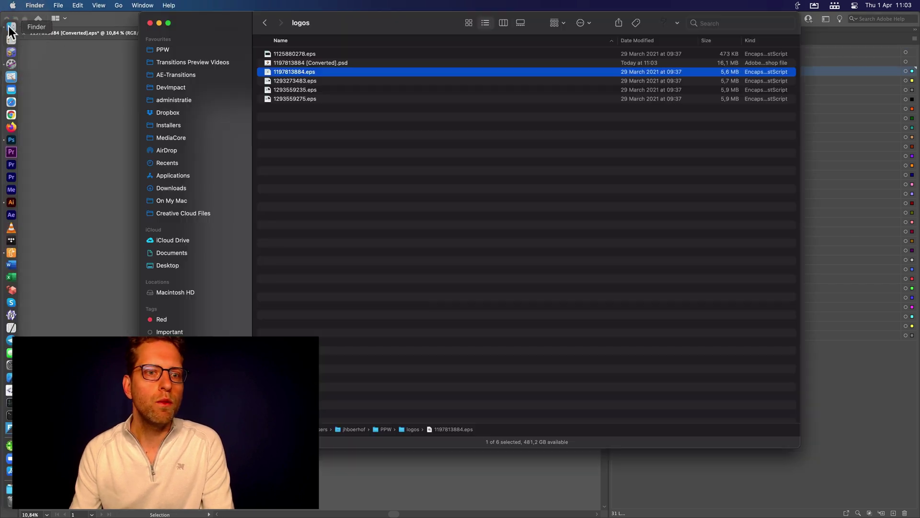
pyautogui.click(318, 61)
pyautogui.rightClick(318, 62)
pyautogui.moveTo(336, 78)
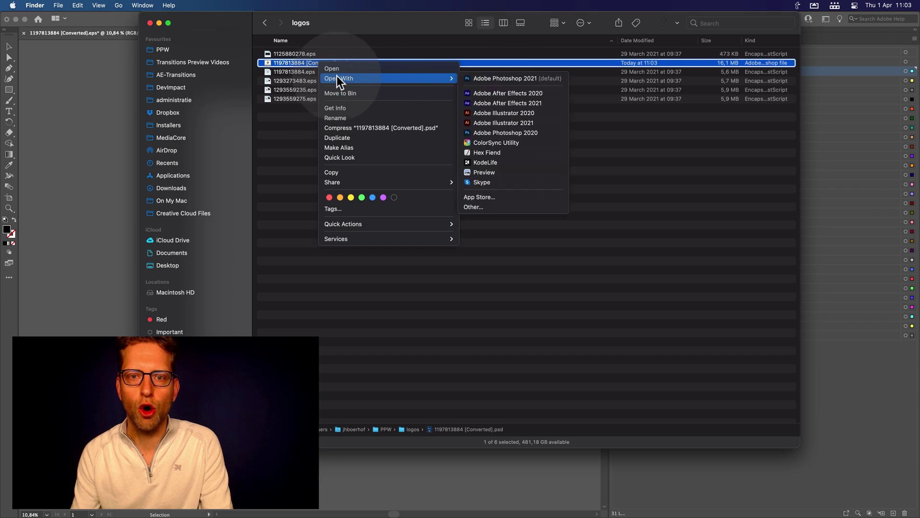
pyautogui.click(493, 77)
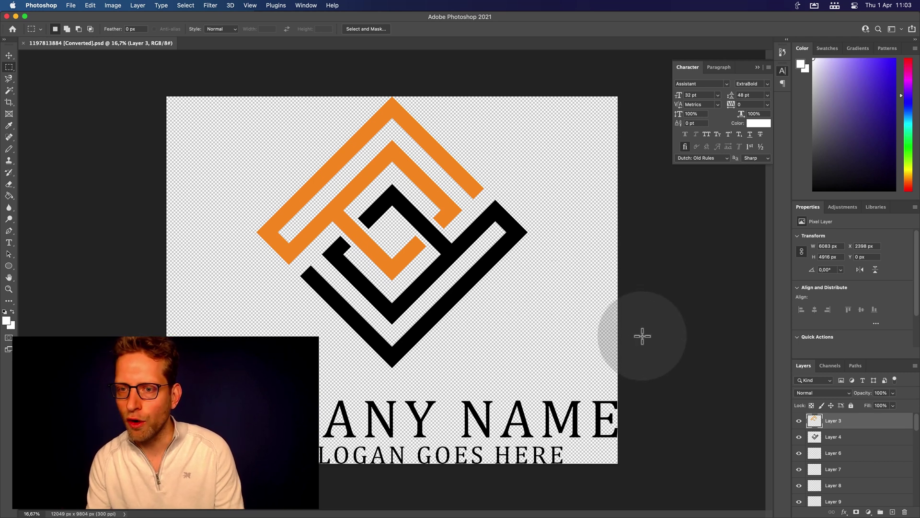
# Step: Toggle the visibility of Layers 11 and 12 to check their slogan letters
pyautogui.scroll(-3, 834, 447)
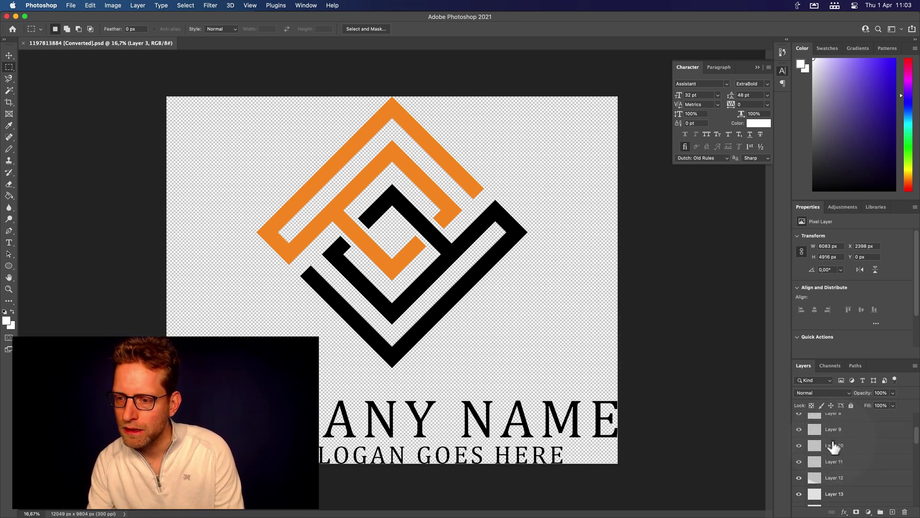
pyautogui.scroll(-2, 834, 446)
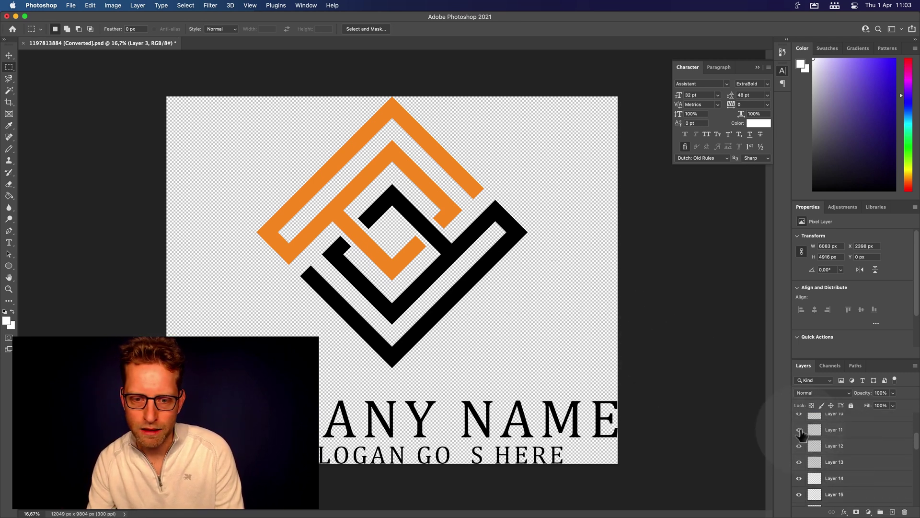
pyautogui.click(798, 430)
pyautogui.click(799, 445)
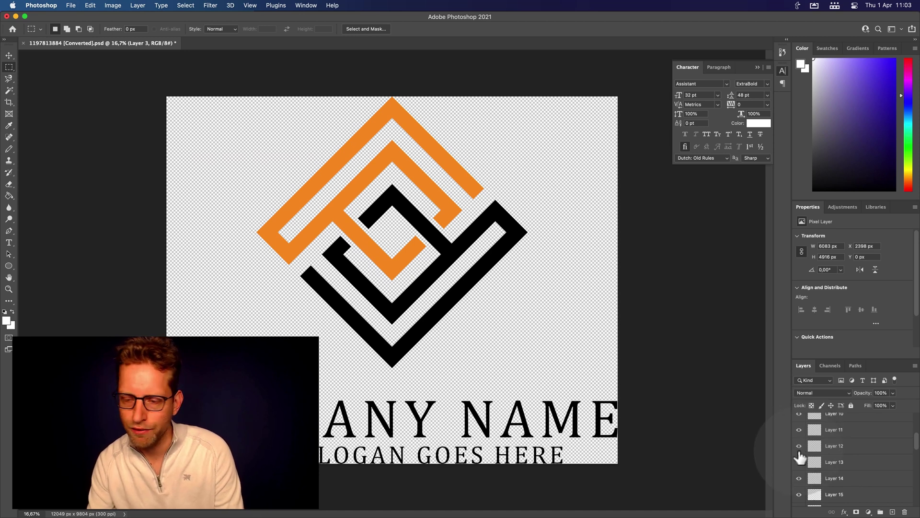
pyautogui.scroll(5, 834, 449)
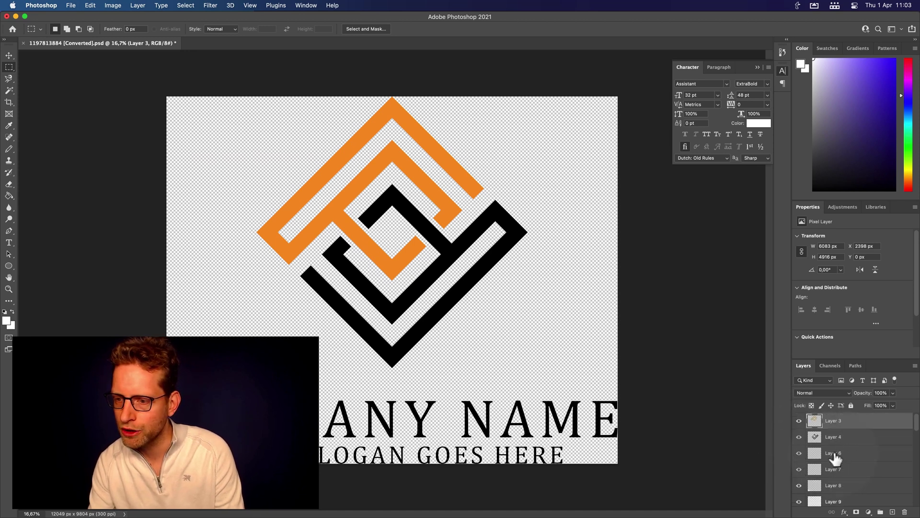
# Step: Rename Layer 3 to 'Orange element' and Layer 4 to 'Black element'
pyautogui.doubleClick(834, 421)
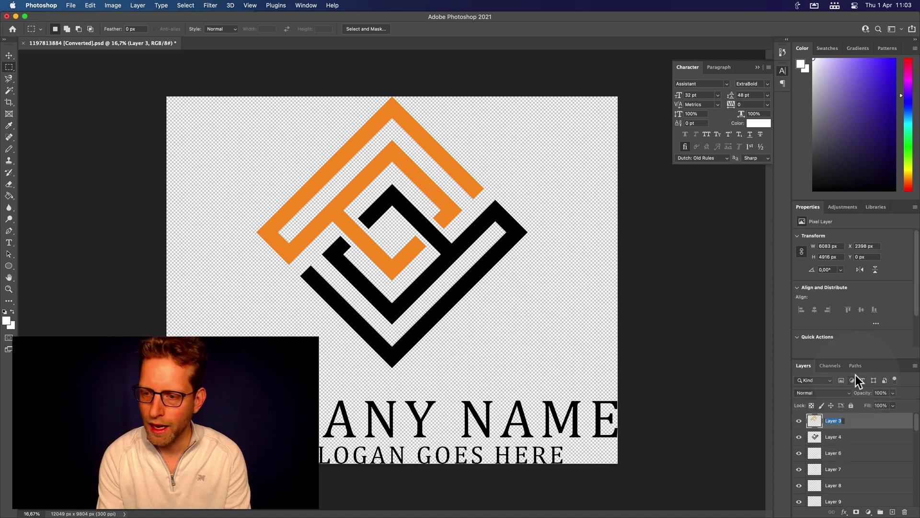
pyautogui.write('Orange')
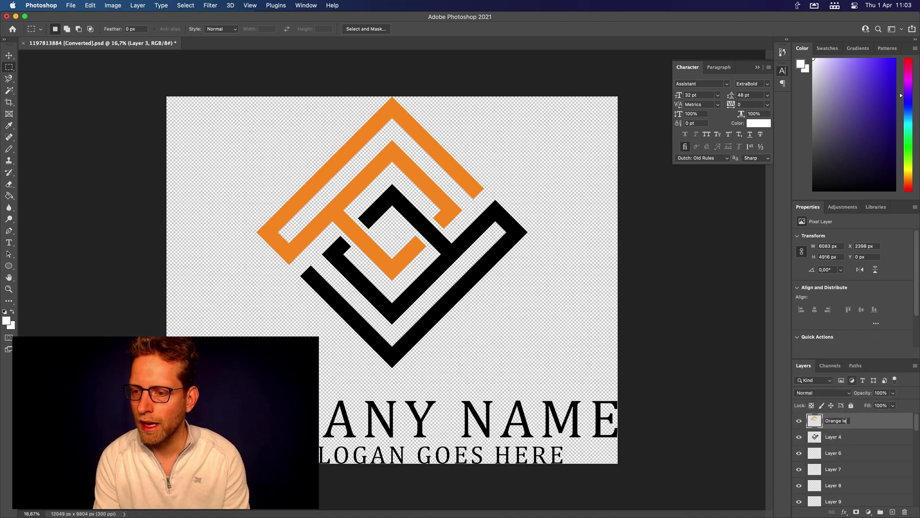
pyautogui.write(' element')
pyautogui.press('Return')
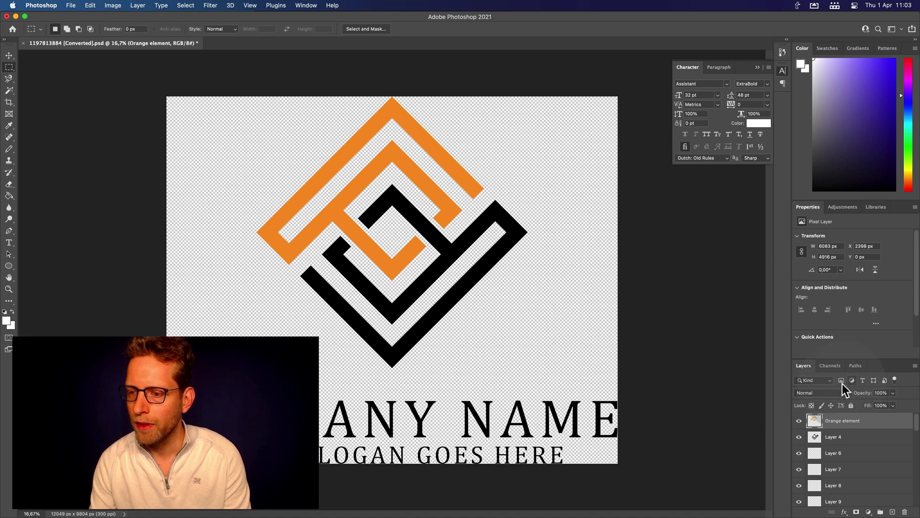
pyautogui.doubleClick(832, 436)
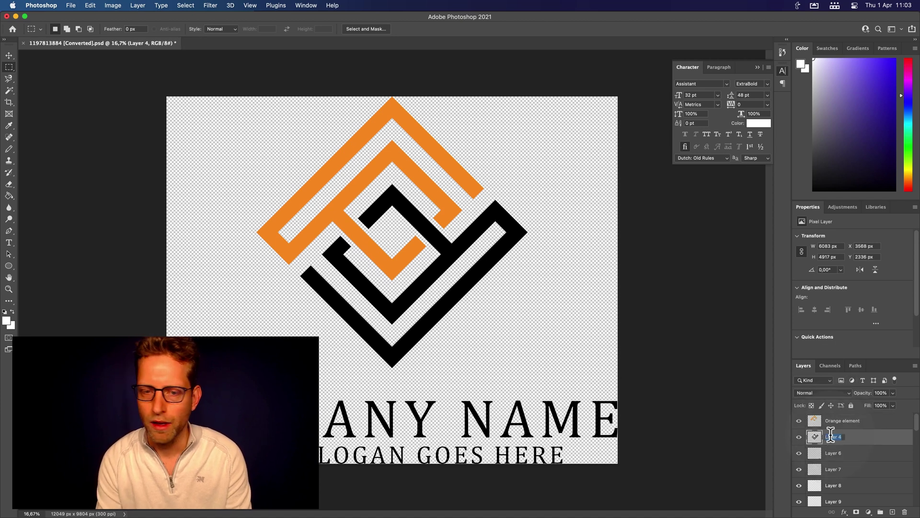
pyautogui.write('Br')
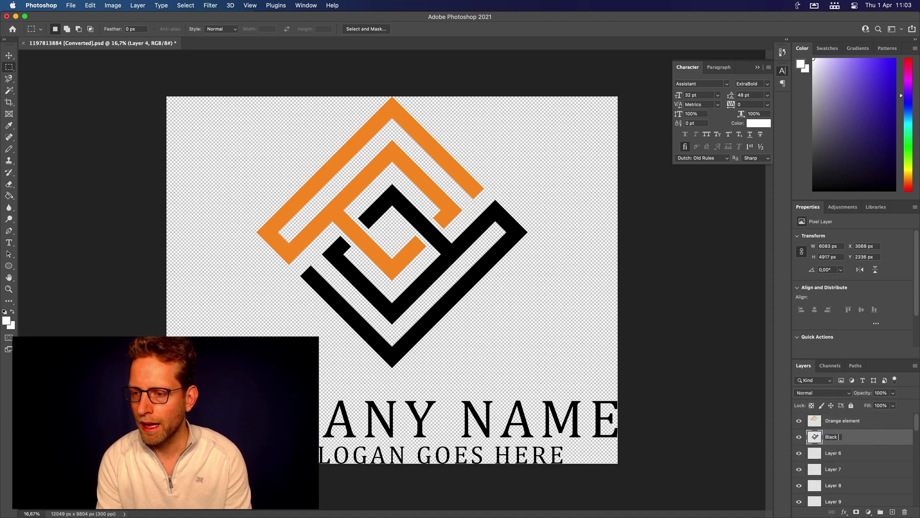
pyautogui.press('Return')
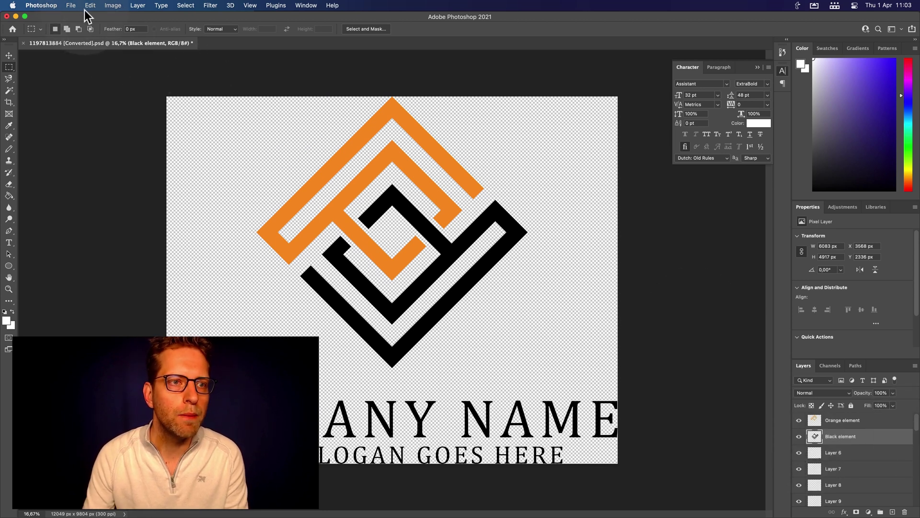
# Step: Resize the image to 900 px height (1106×900) with width linked via Image Size
pyautogui.click(115, 5)
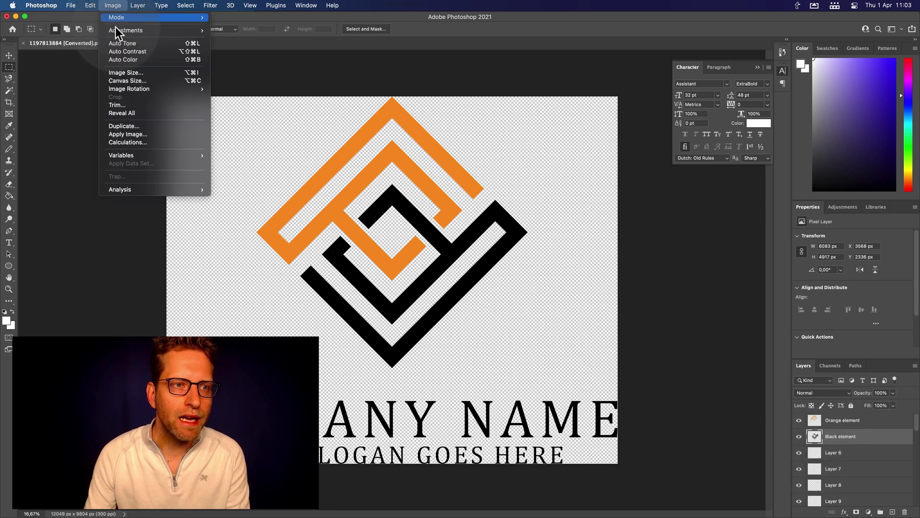
pyautogui.click(122, 73)
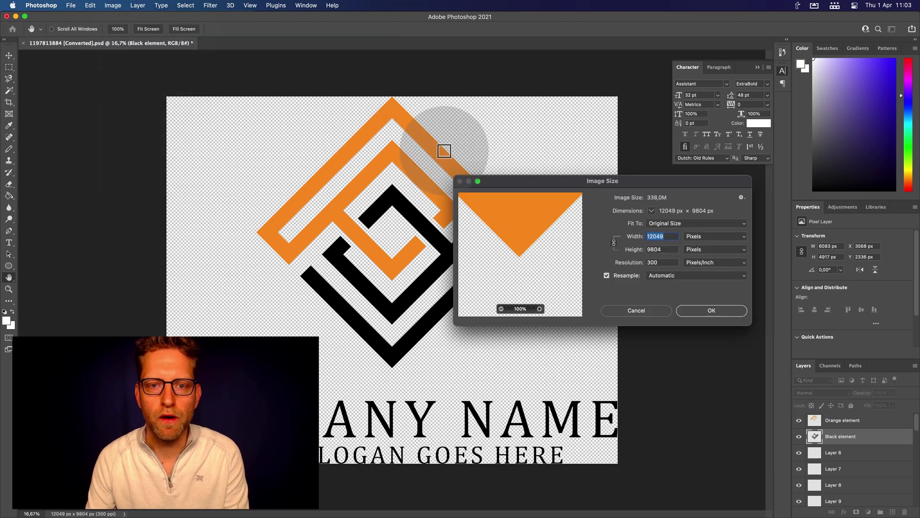
pyautogui.click(669, 251)
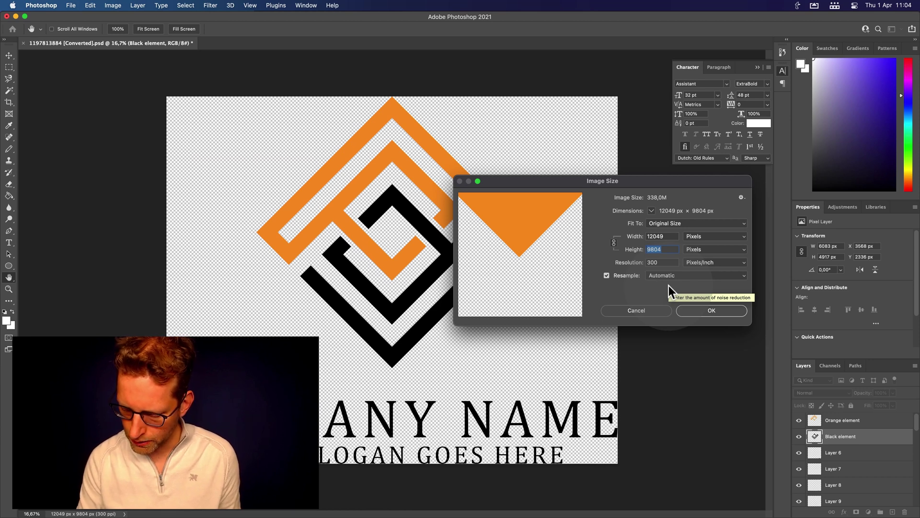
pyautogui.write('900')
pyautogui.click(714, 311)
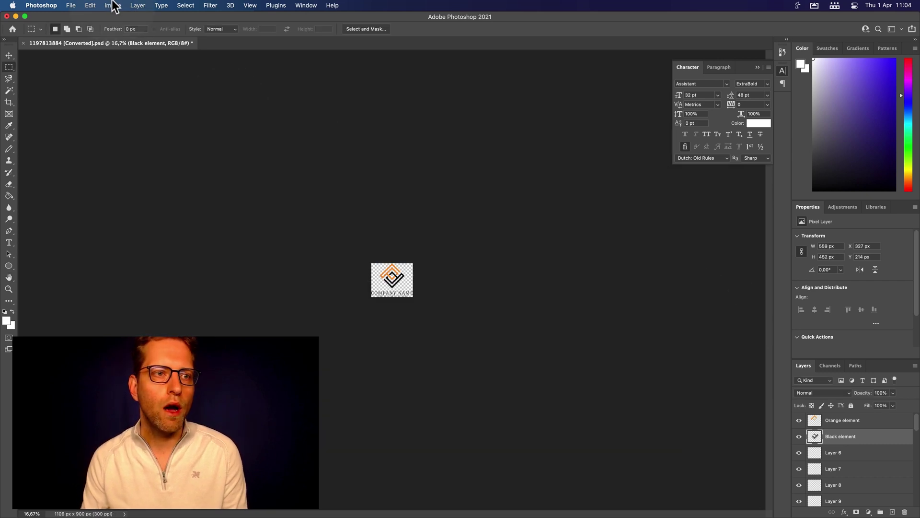
# Step: Extend the canvas to 1920×1080 pixels around the centred logo and view at 100%
pyautogui.click(113, 5)
pyautogui.click(137, 82)
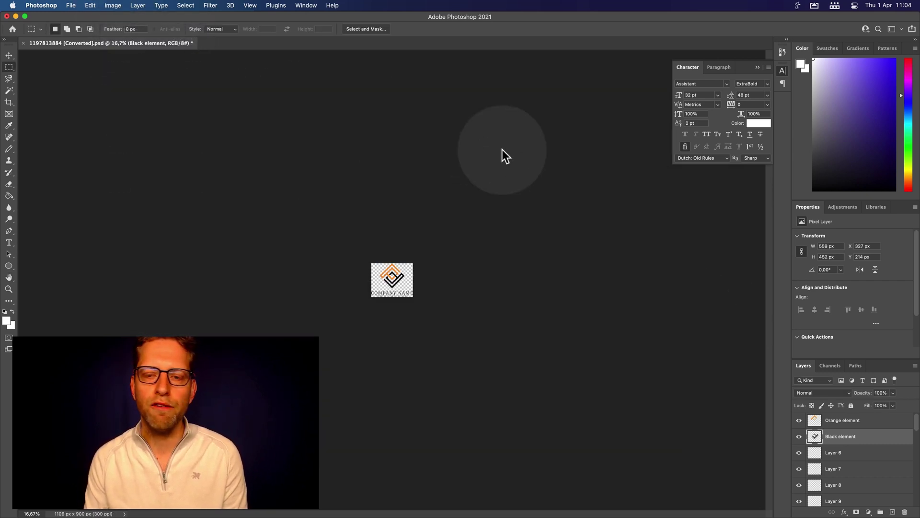
pyautogui.write('1920')
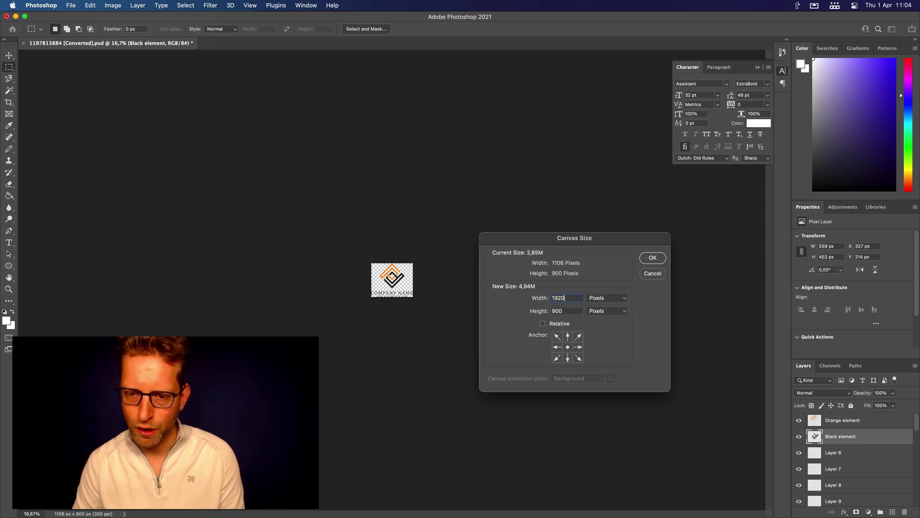
pyautogui.press('Tab')
pyautogui.write('1080')
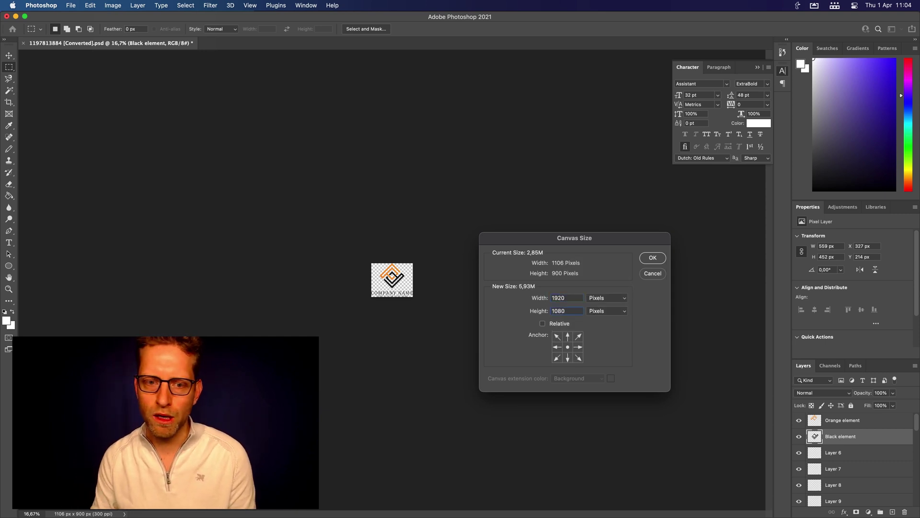
pyautogui.press('Return')
pyautogui.press('super+1')
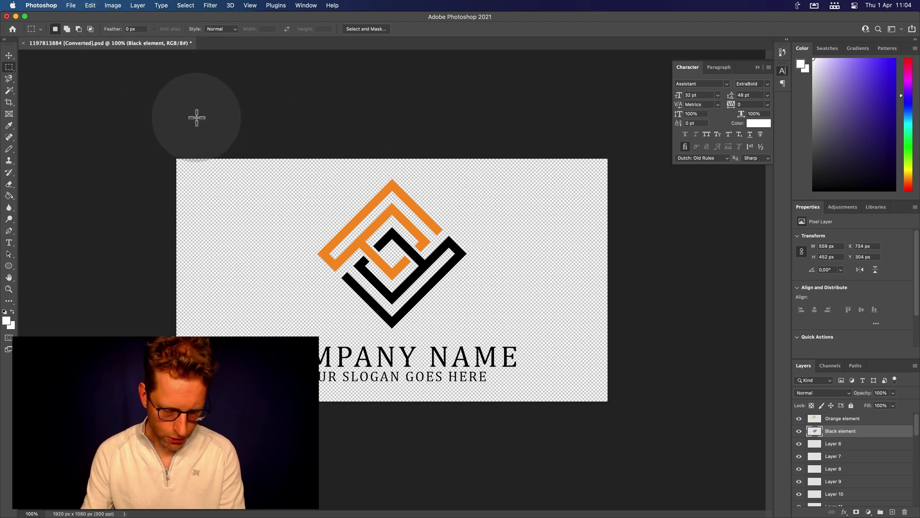
pyautogui.press('super+s')
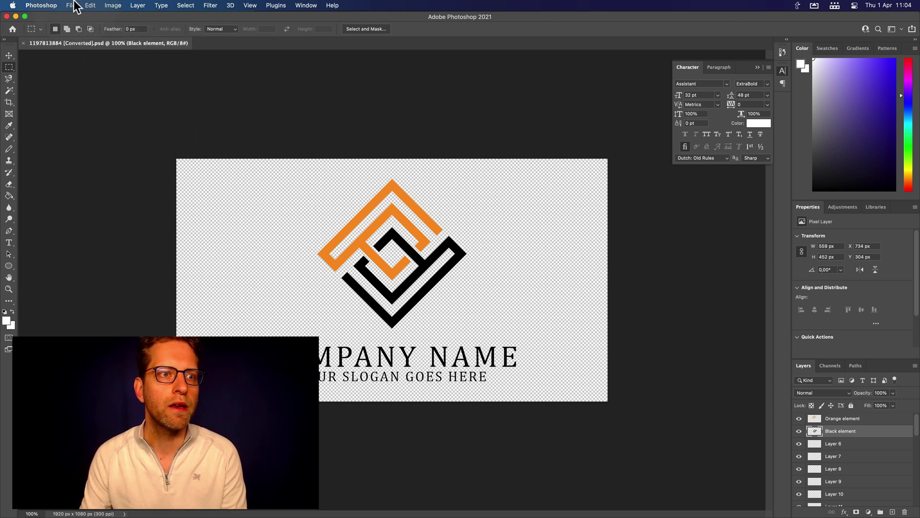
pyautogui.click(70, 5)
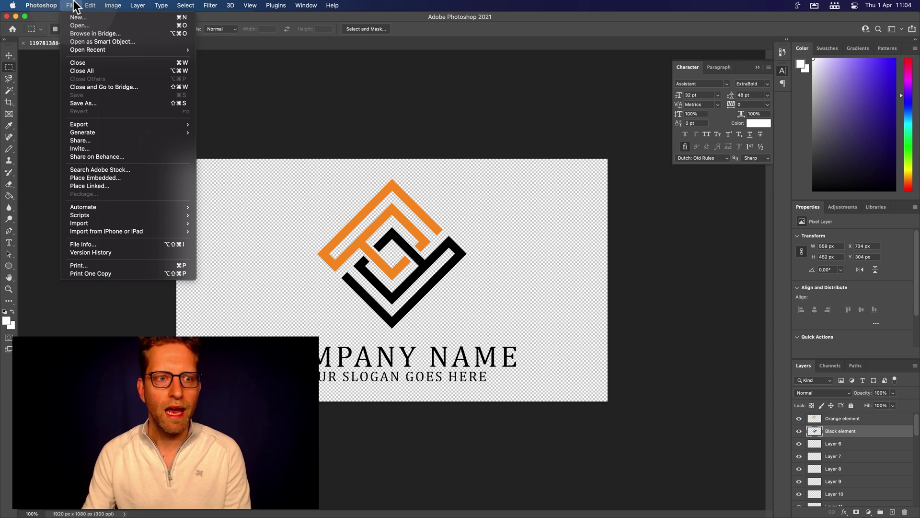
pyautogui.click(74, 5)
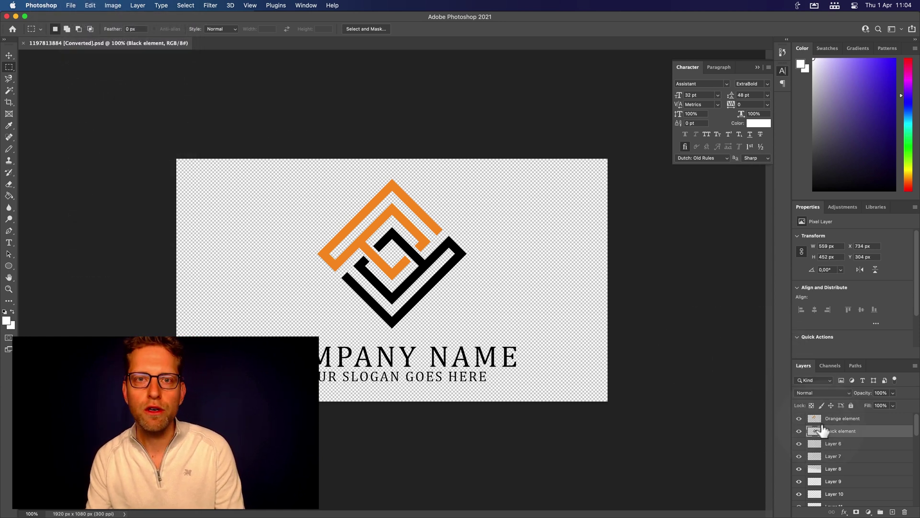